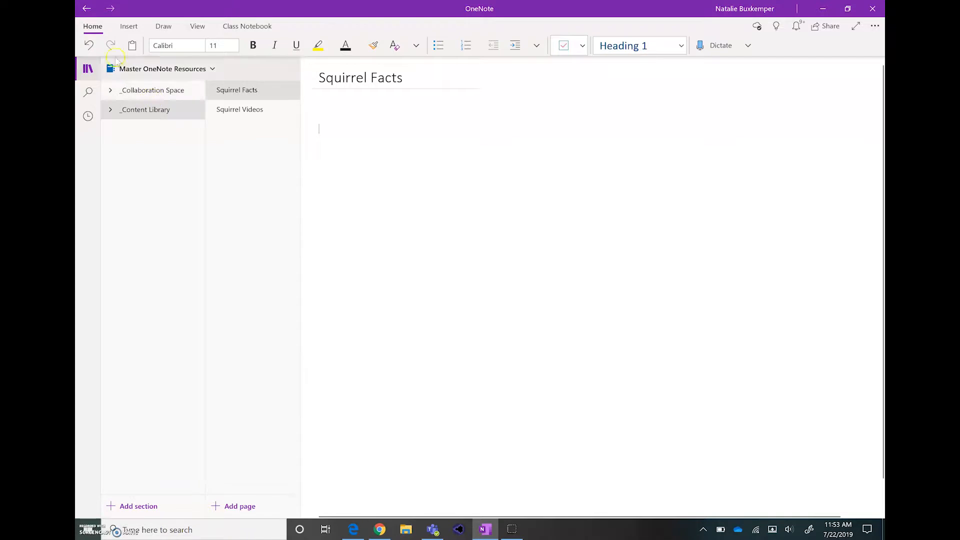
Step: Insert the file 10 Nutty Facts about.pptx from the OneNote Resources folder as a printout on the Squirrel Facts page
click(128, 29)
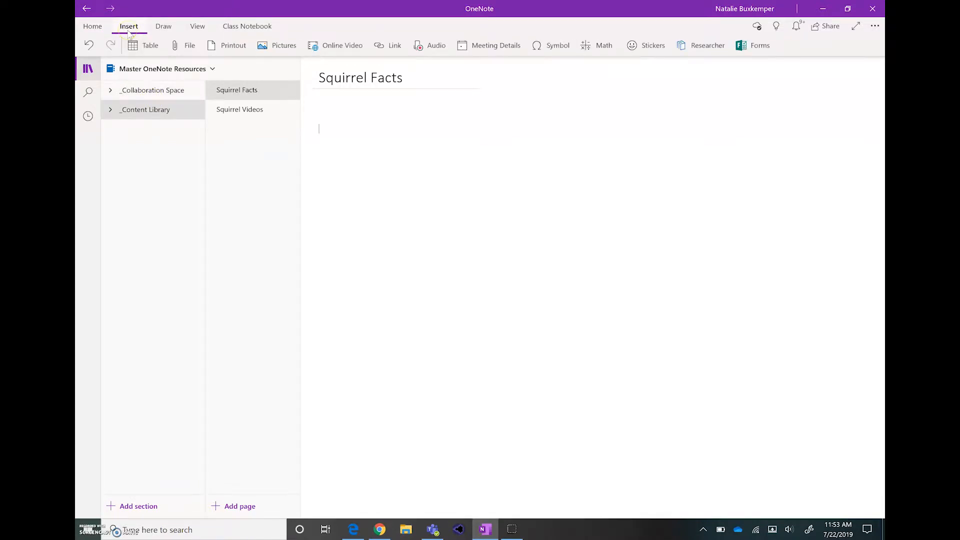
click(219, 45)
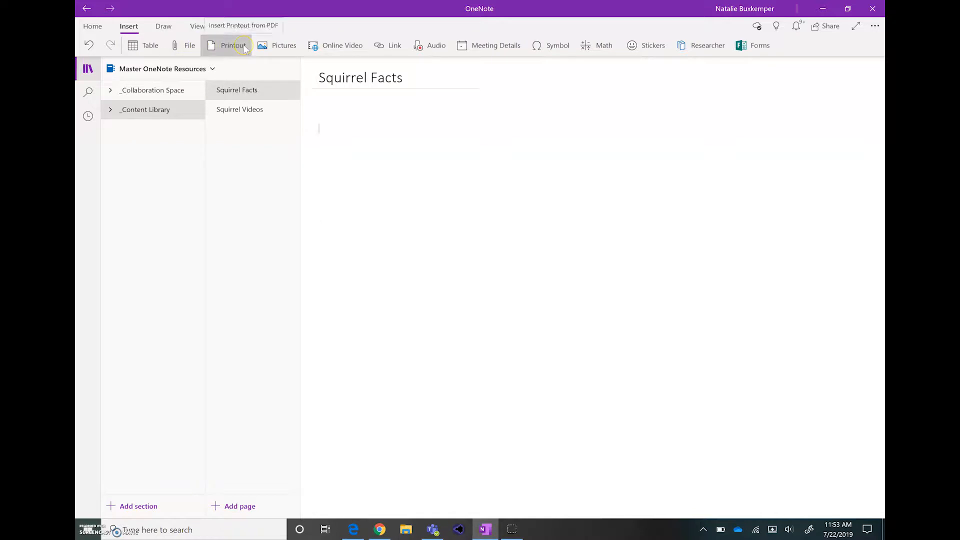
click(185, 50)
click(224, 51)
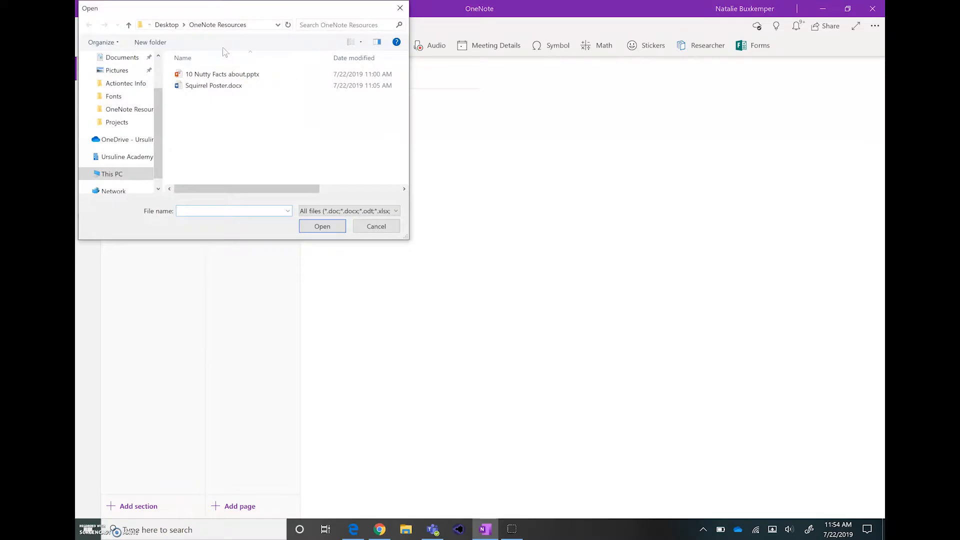
click(192, 78)
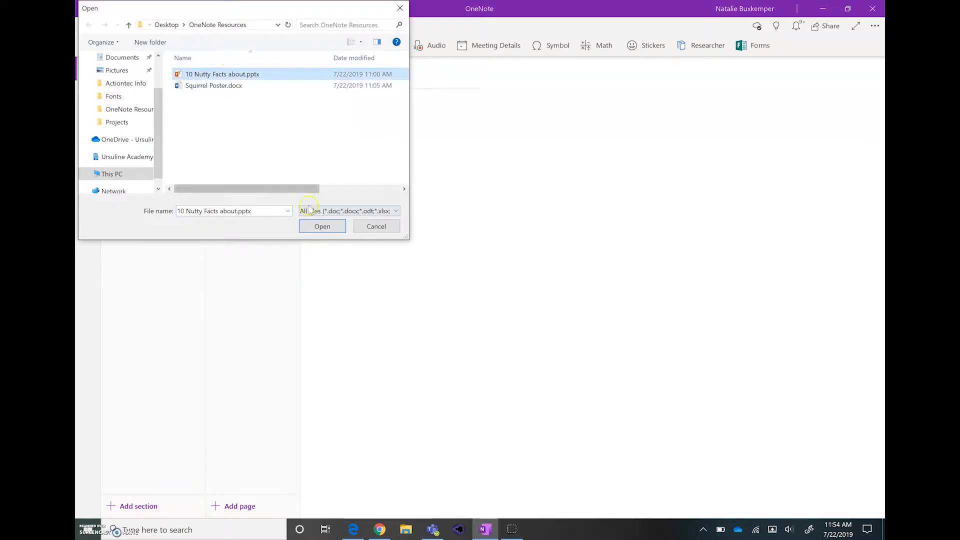
click(316, 226)
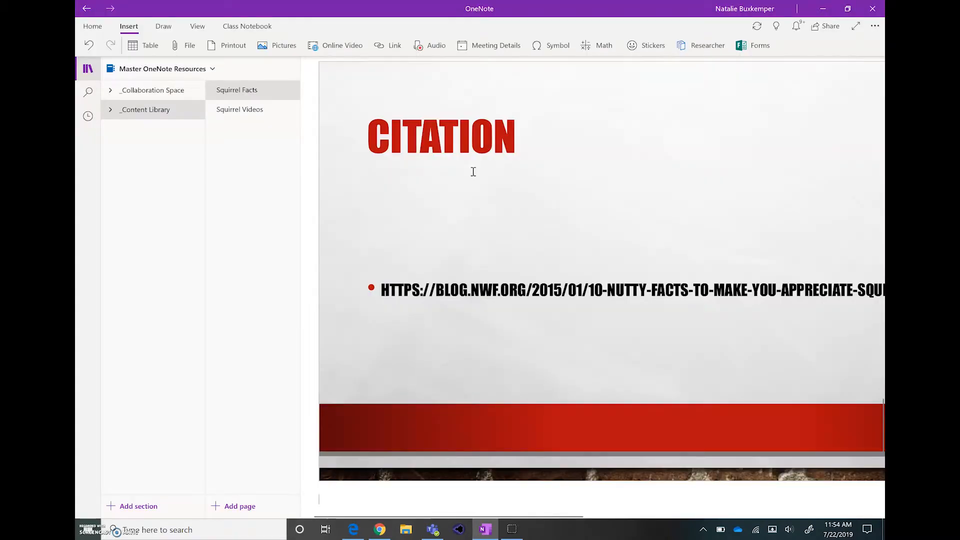
Step: Delete the PDF copy of the presentation attached above the slides, leaving the PowerPoint attachment on the Squirrel Facts page
scroll(474, 172, up, 10)
scroll(473, 196, up, 12)
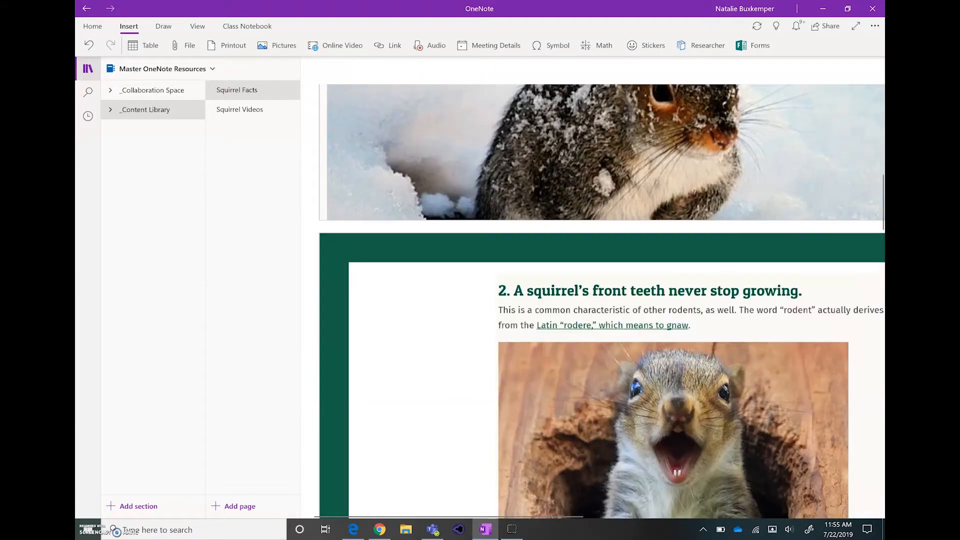
scroll(485, 164, up, 10)
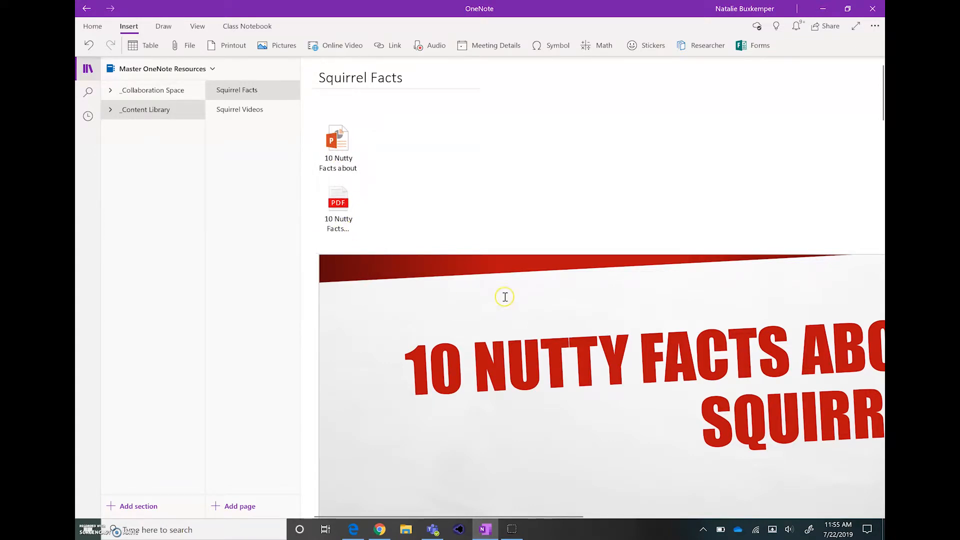
scroll(489, 284, down, 1)
scroll(489, 285, down, 3)
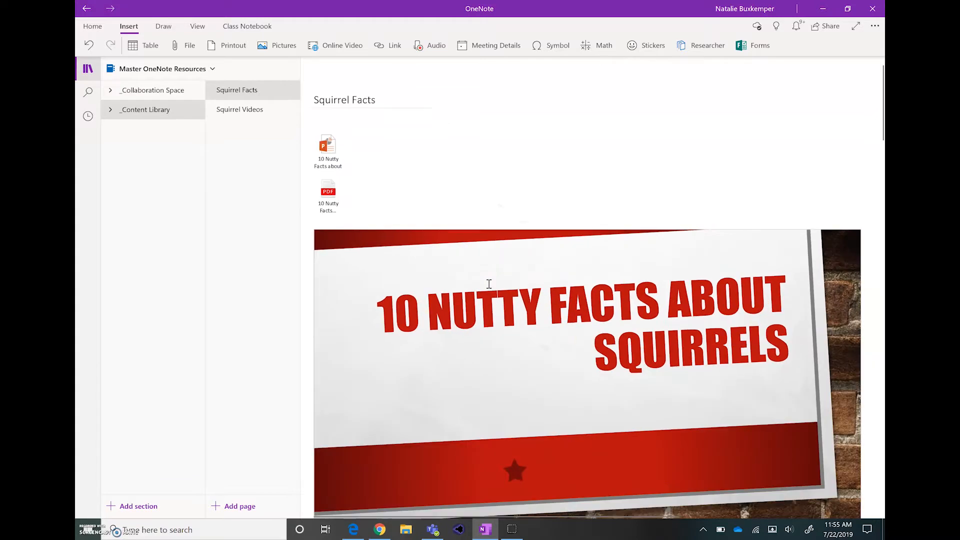
scroll(489, 284, down, 3)
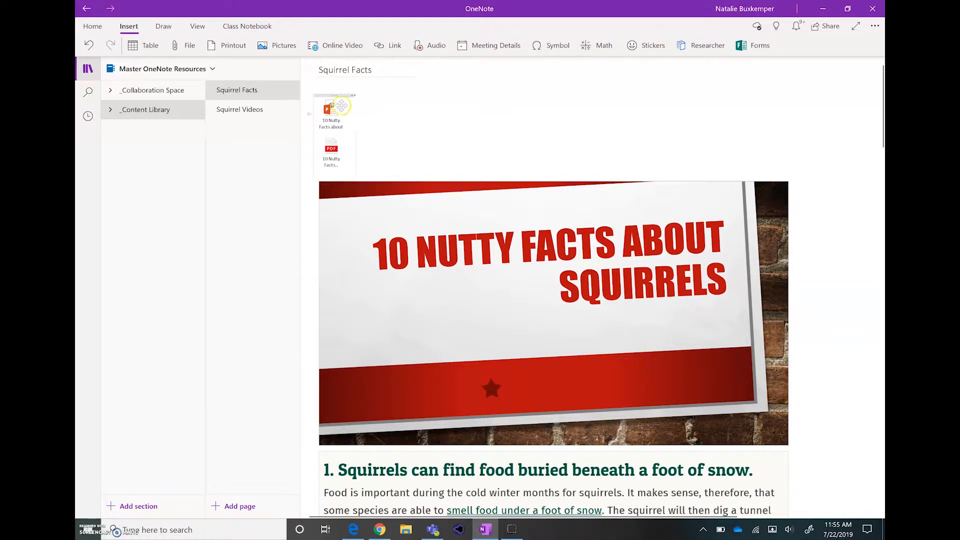
click(332, 154)
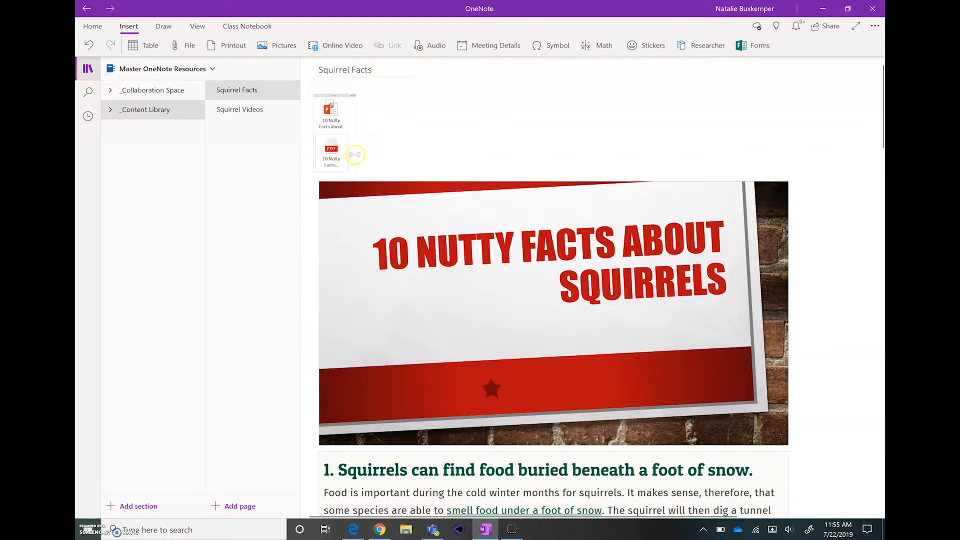
key(Delete)
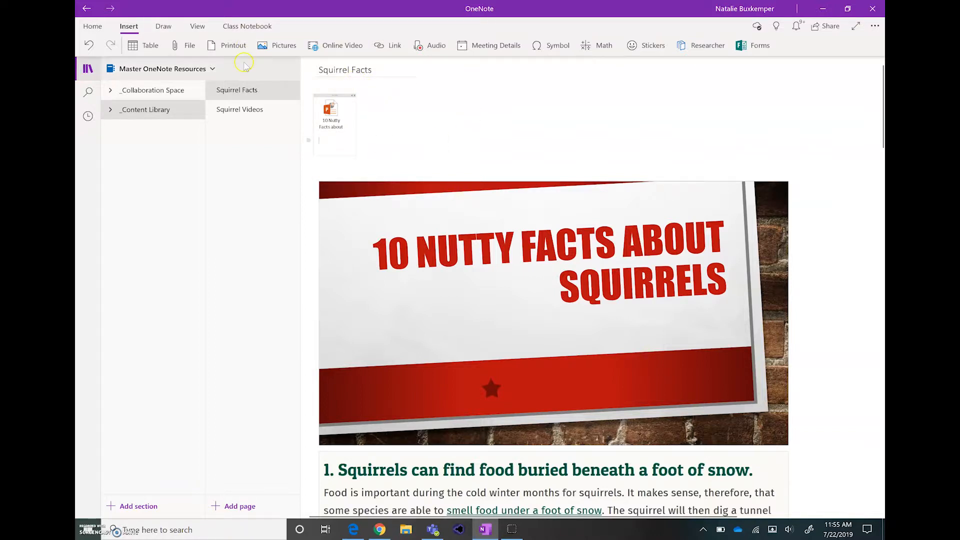
Step: Delete the container holding the video link and embedded player from the Squirrel Videos page
click(237, 111)
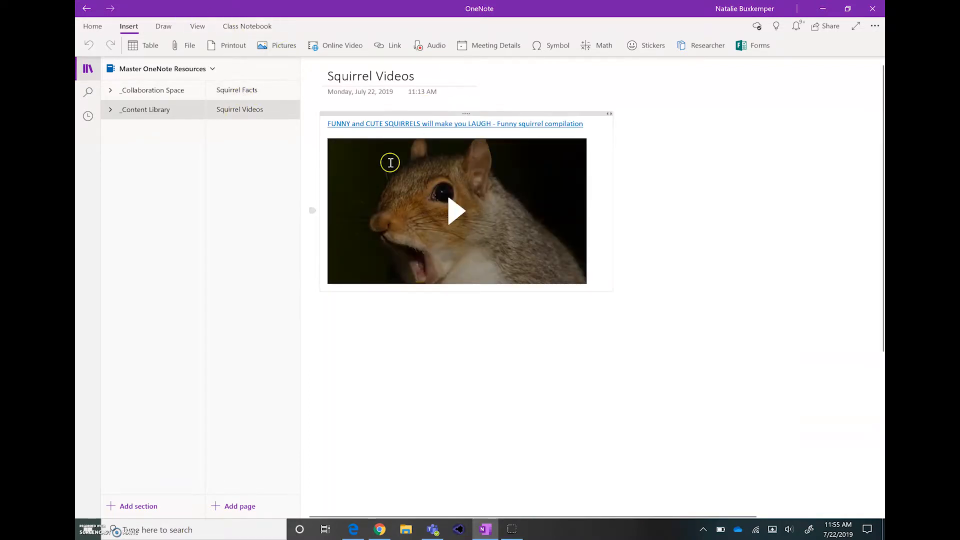
click(499, 113)
key(Delete)
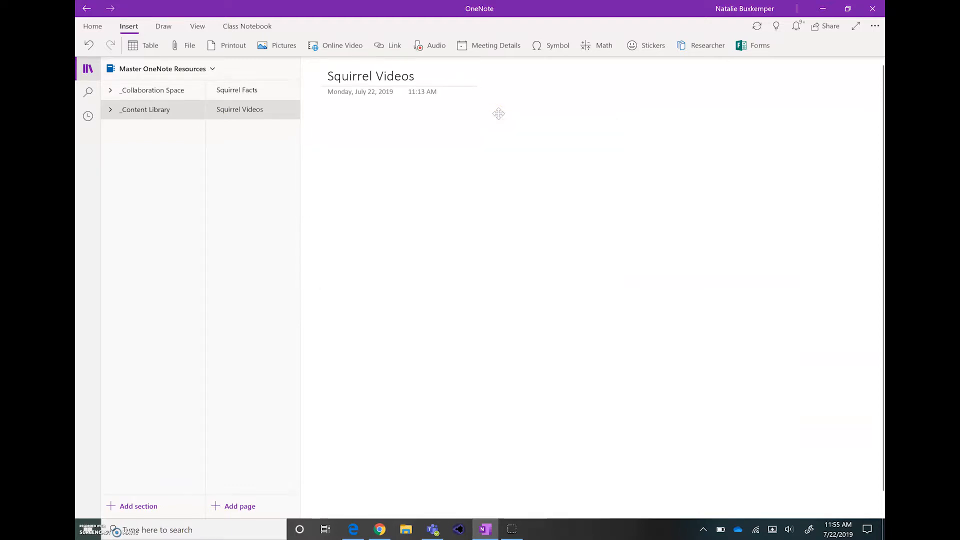
Step: Switch to Edge and copy the share link of the YouTube video "FUNNY and CUTE SQUIRRELS will make you LAUGH"
mouse_move(350, 533)
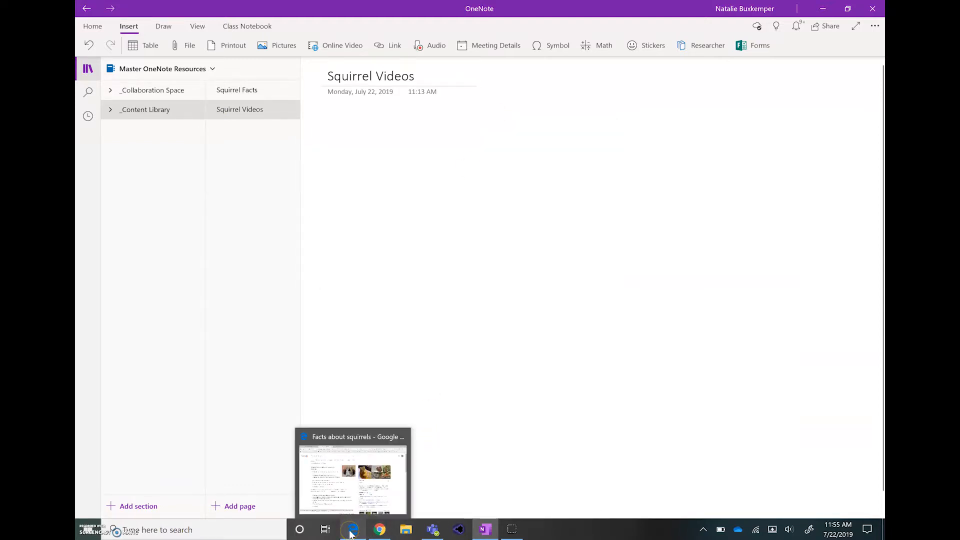
click(352, 532)
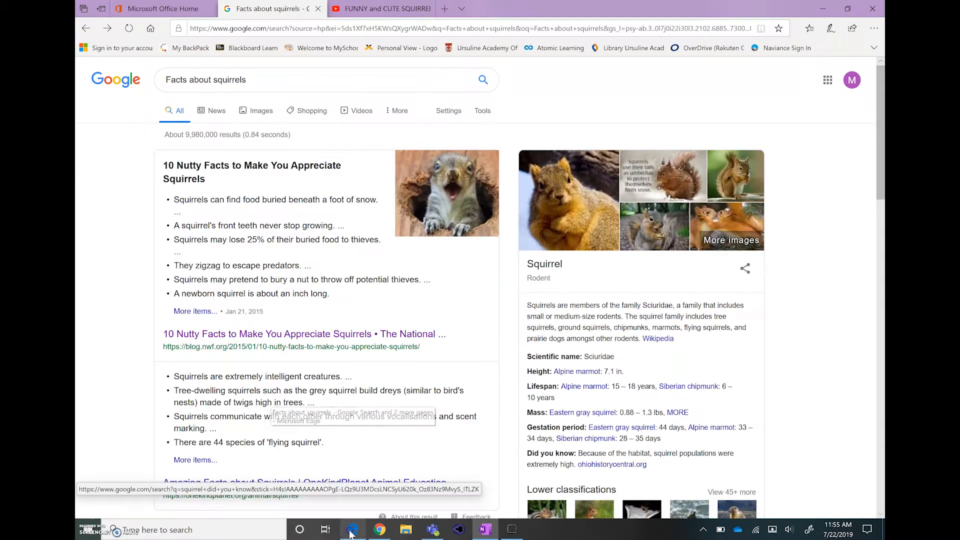
click(360, 8)
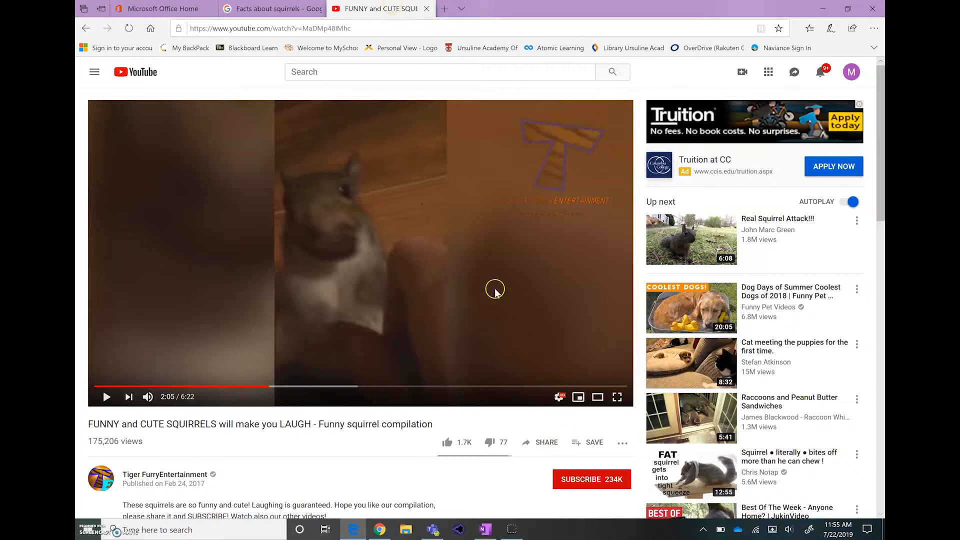
click(547, 443)
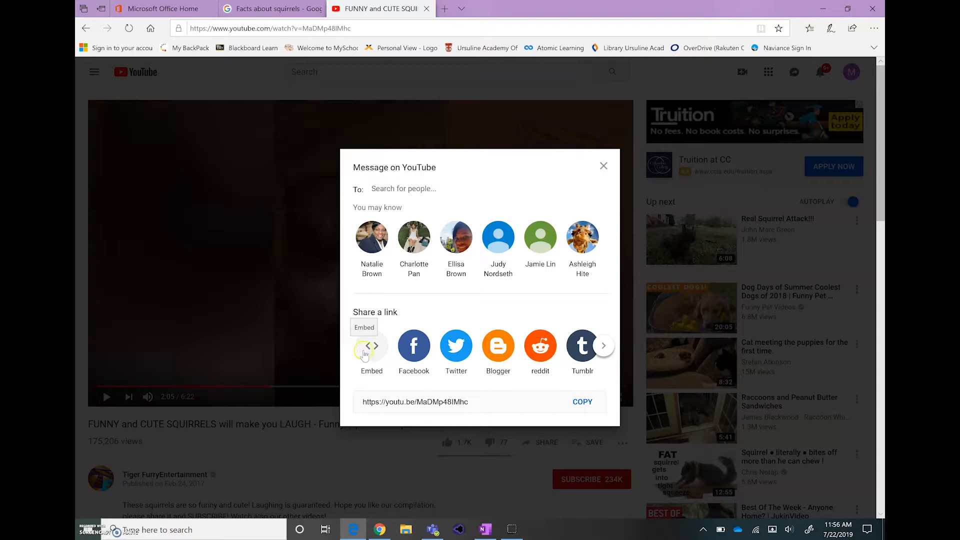
click(584, 402)
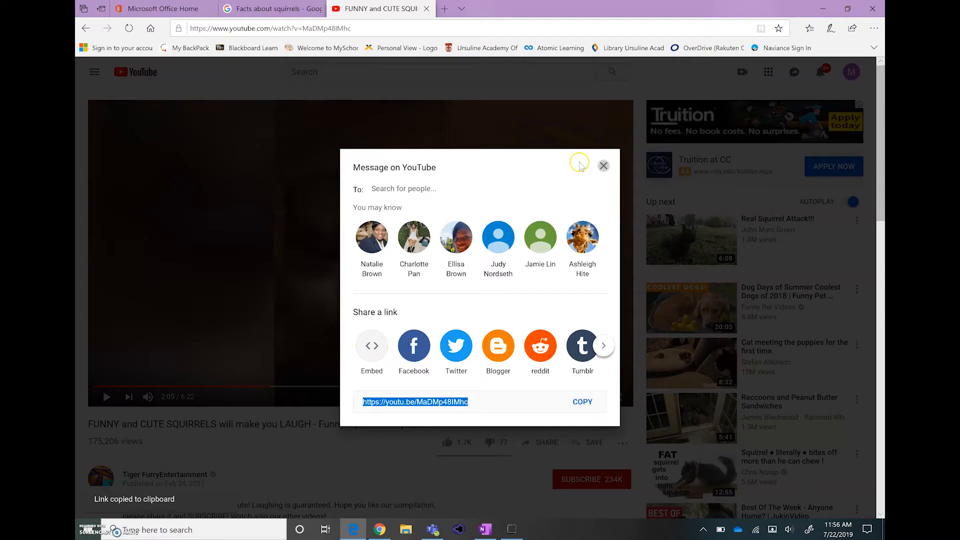
click(604, 167)
Step: Return to OneNote and paste the copied YouTube link beneath the Squirrel Videos page title
click(485, 529)
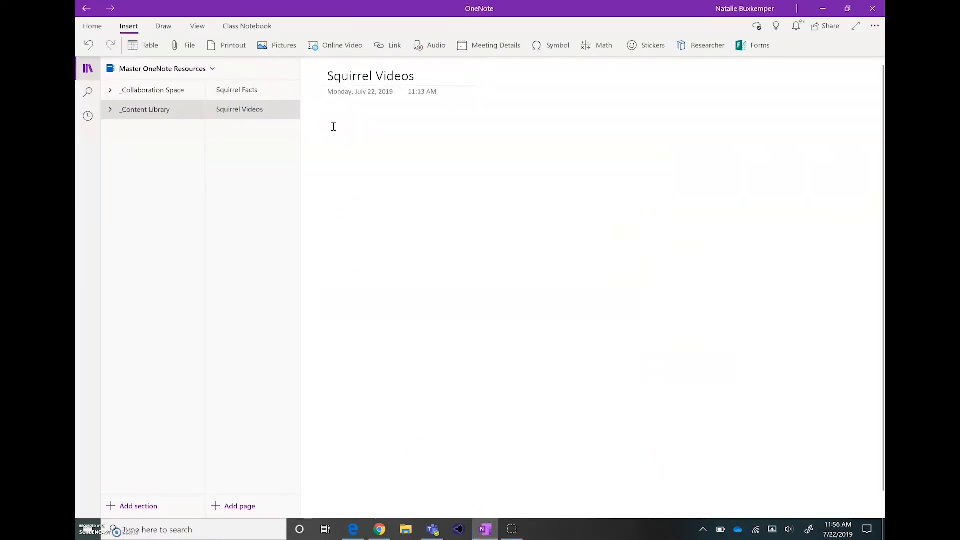
right_click(333, 127)
click(352, 171)
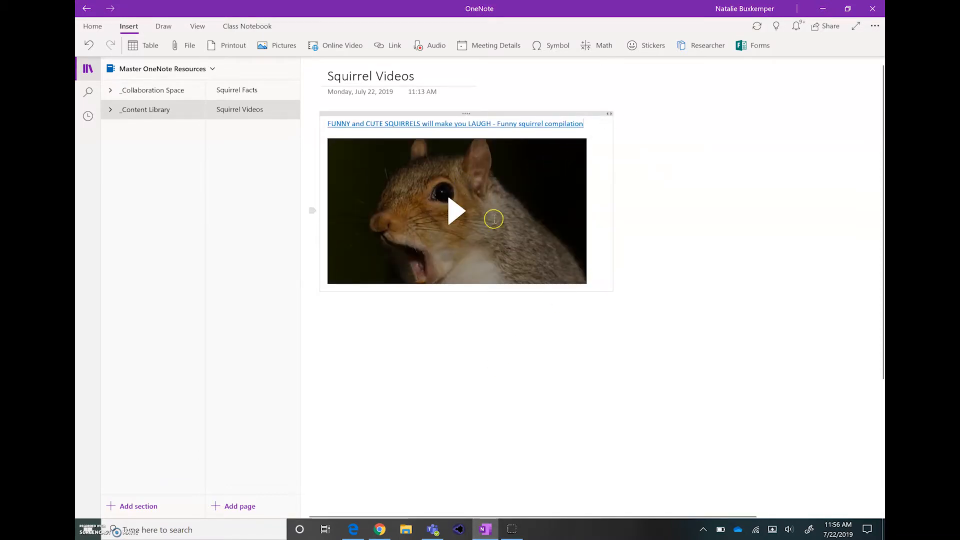
click(643, 224)
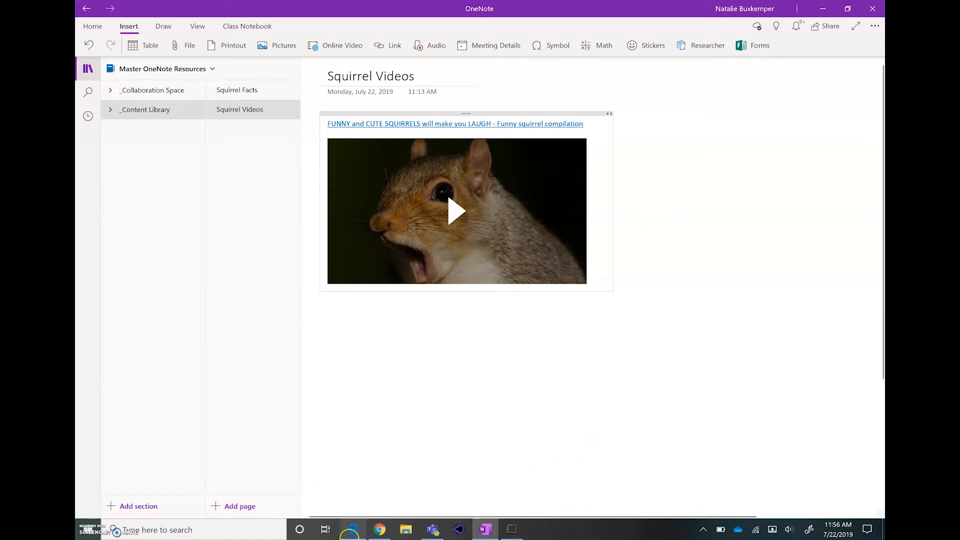
click(355, 532)
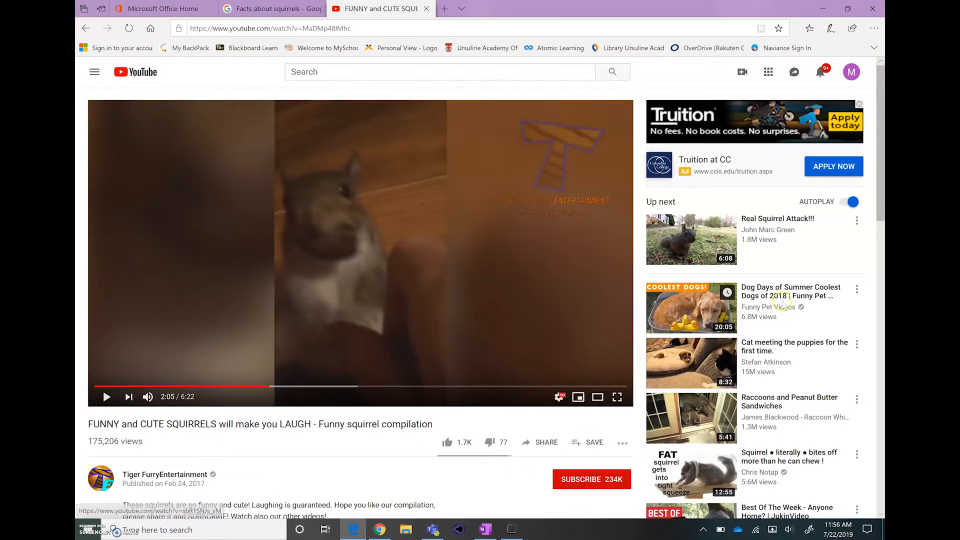
scroll(770, 287, down, 3)
scroll(770, 288, up, 3)
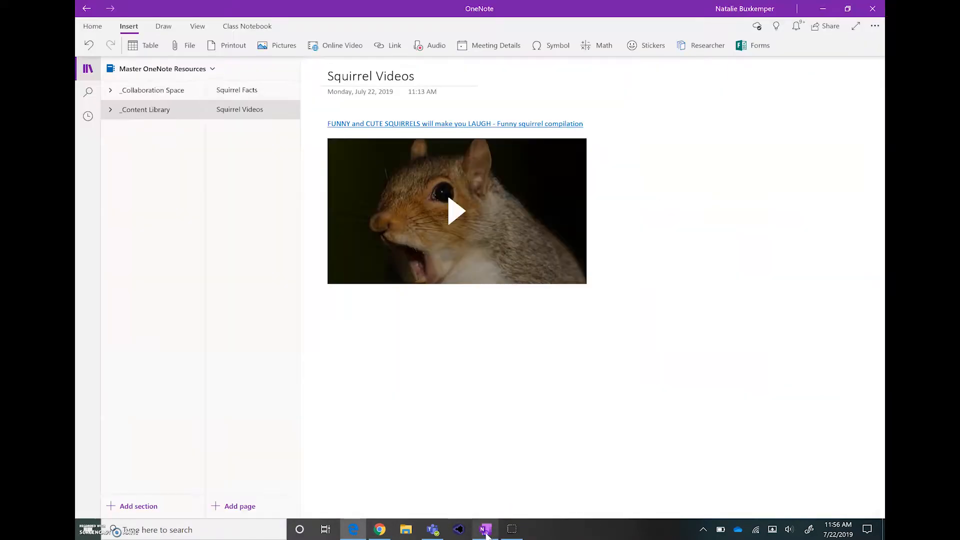
click(485, 529)
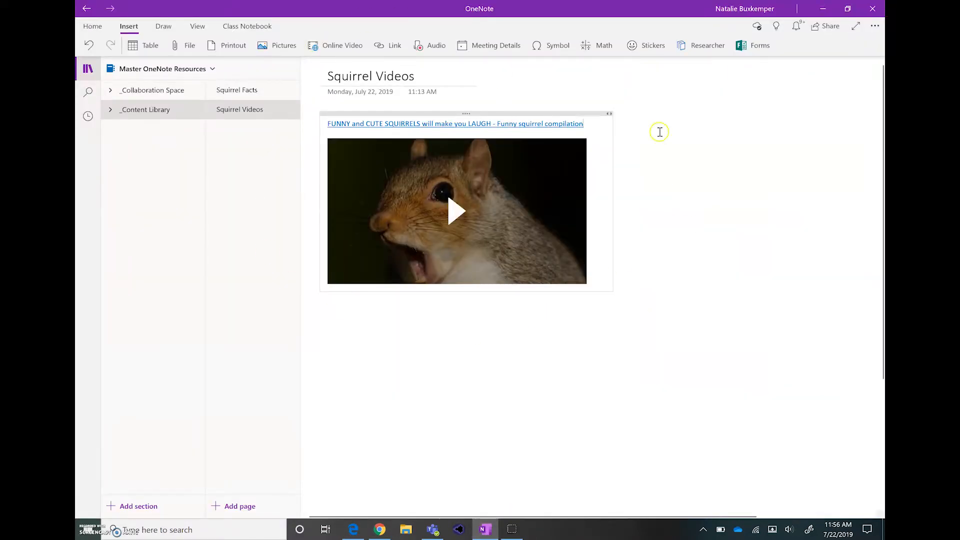
Step: Place the insertion point on an empty line below the embedded squirrel video
click(336, 323)
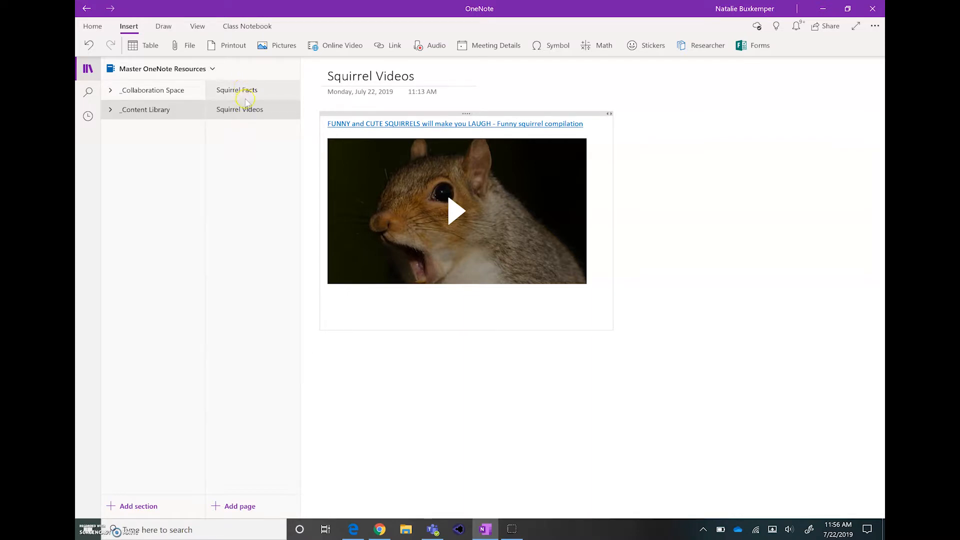
click(680, 240)
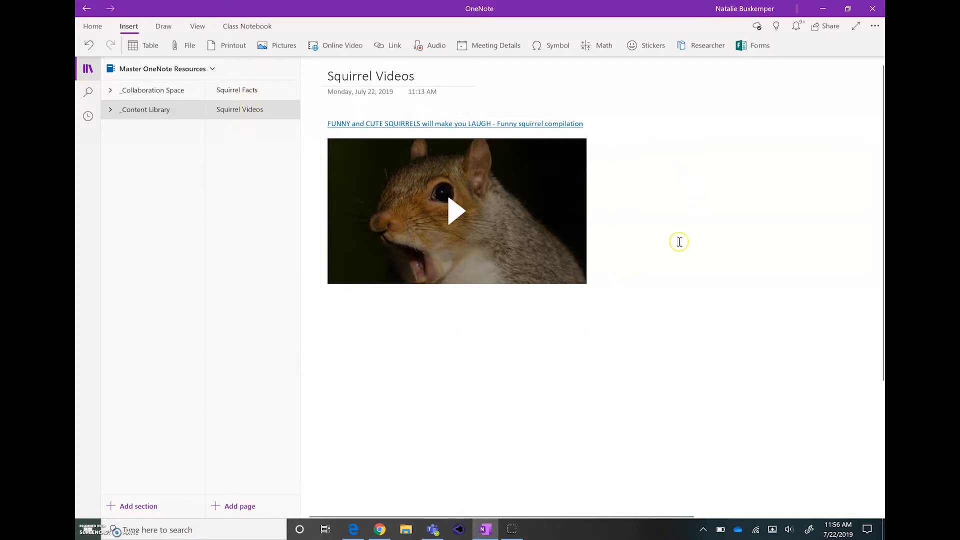
click(337, 317)
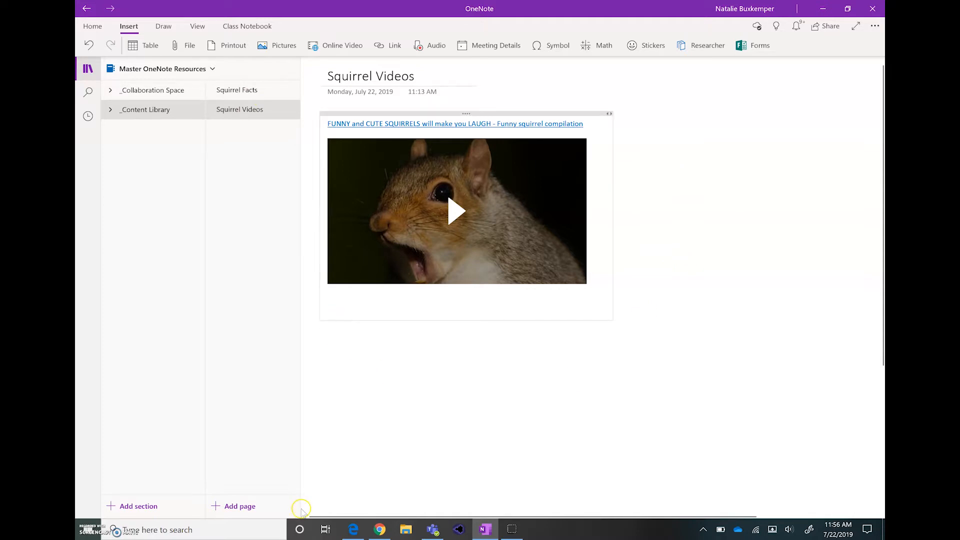
Step: Switch to Edge and take a rectangular snip of the first two results for the "Facts about squirrels" search
click(353, 530)
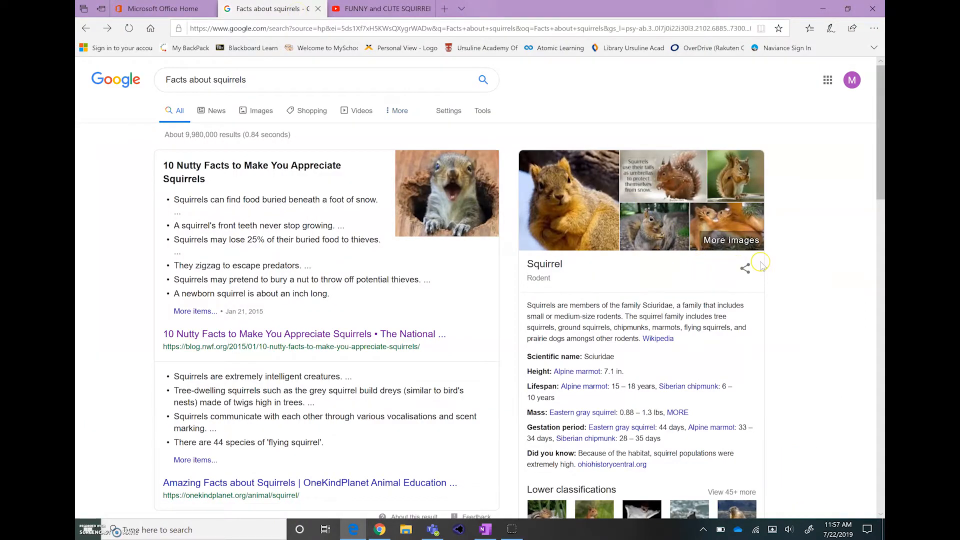
scroll(763, 266, down, 2)
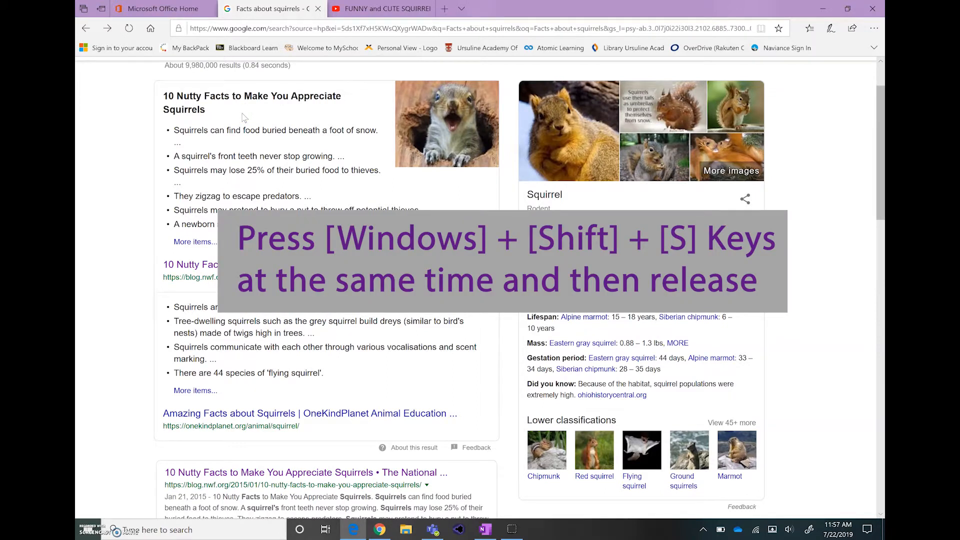
key(super+shift+s)
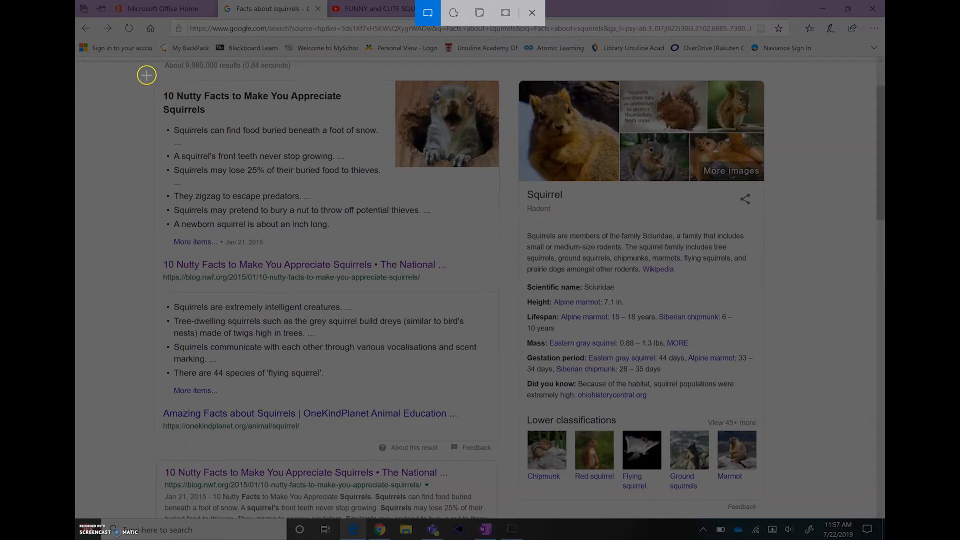
drag(146, 74, 506, 458)
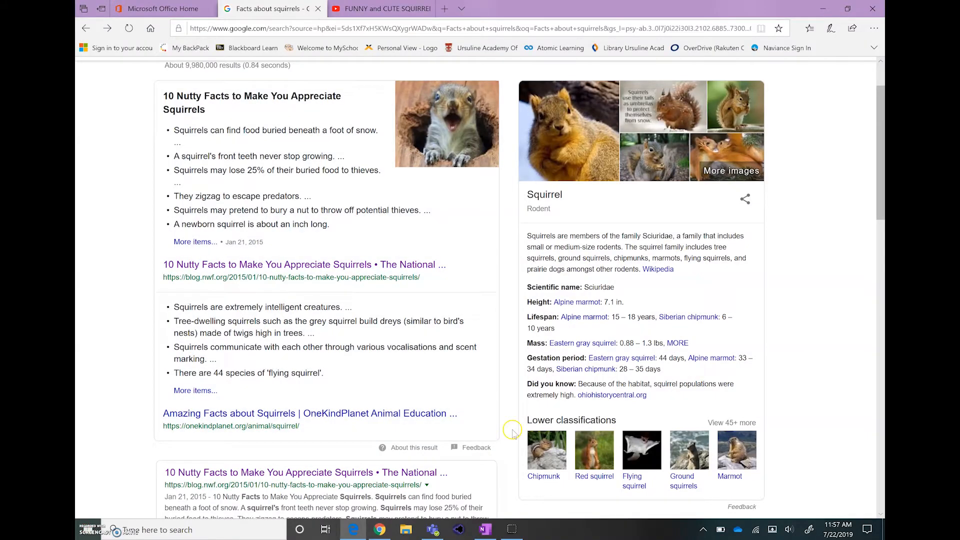
Step: Return to OneNote and paste the snip of the search results below the video on the Squirrel Videos page
click(481, 530)
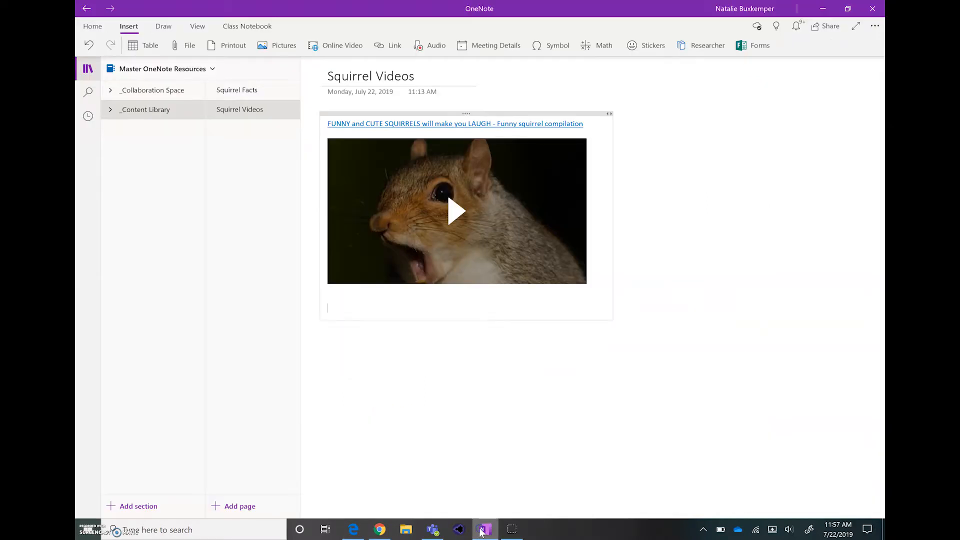
click(327, 329)
key(ctrl+v)
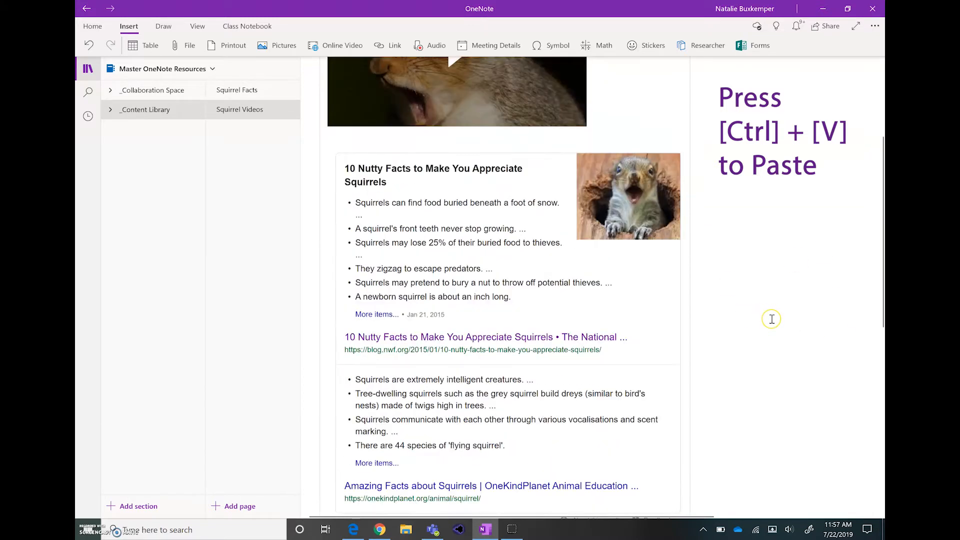
scroll(770, 318, up, 4)
scroll(707, 272, down, 4)
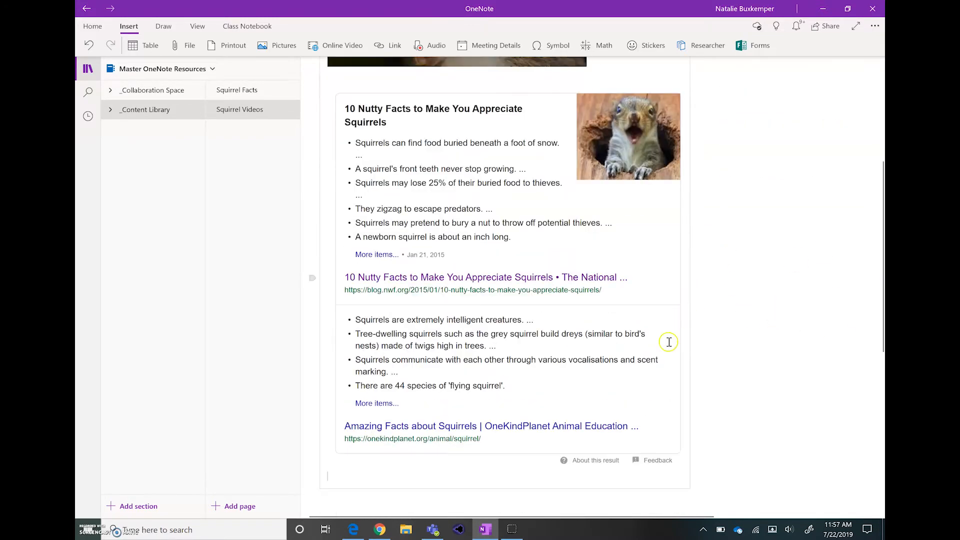
scroll(667, 340, up, 1)
Step: Switch to Edge, show the image results for "Facts about squirrels" and open the care2.com photo of the squirrel facing the camera
click(353, 529)
scroll(300, 270, up, 2)
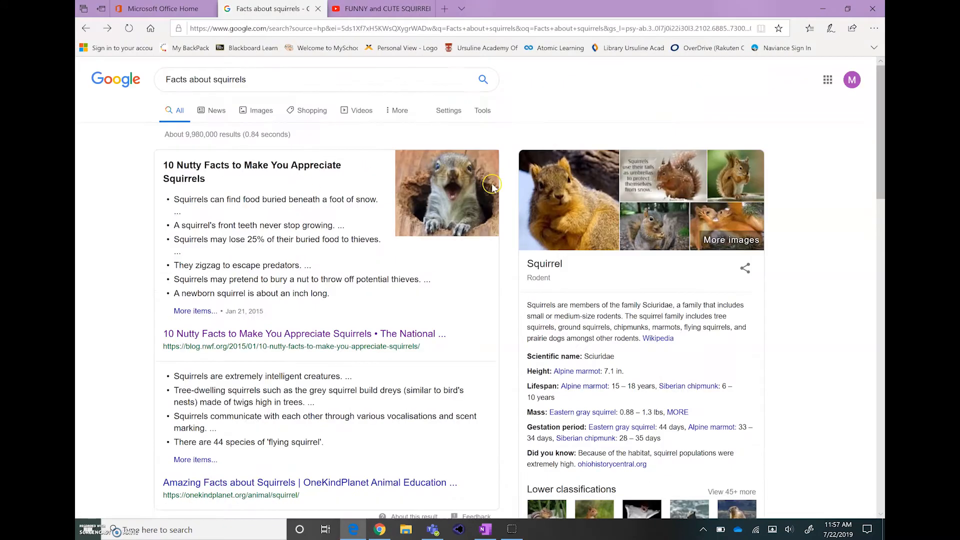
click(253, 116)
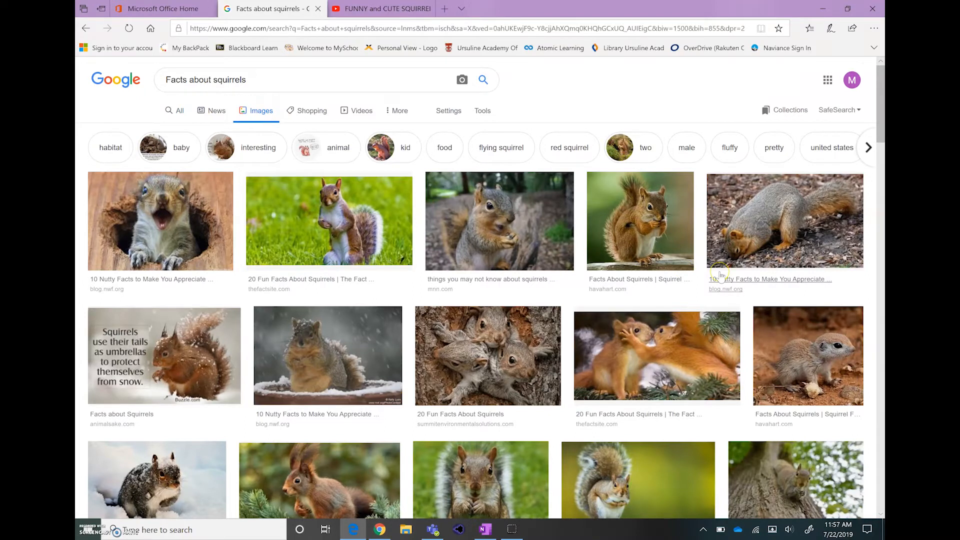
scroll(720, 275, down, 1)
scroll(719, 274, down, 1)
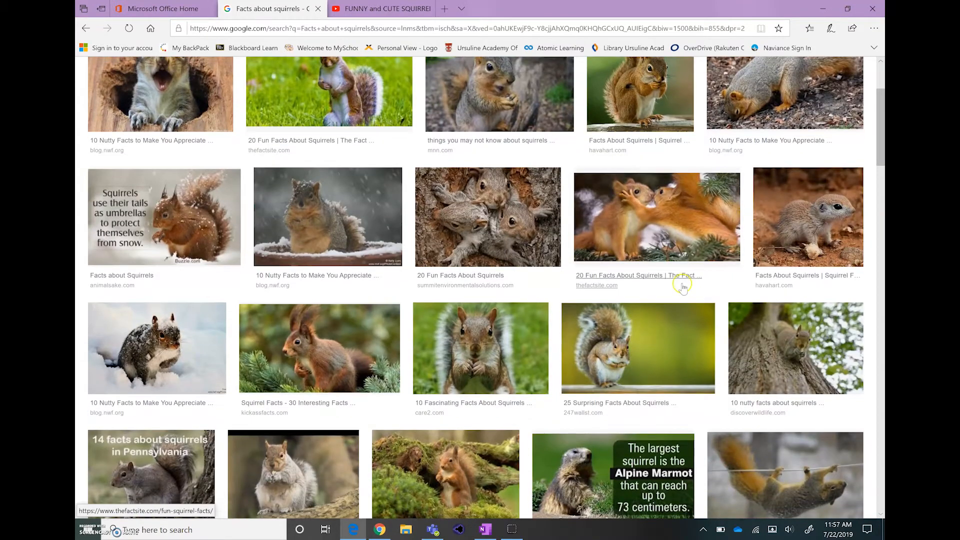
scroll(596, 296, down, 1)
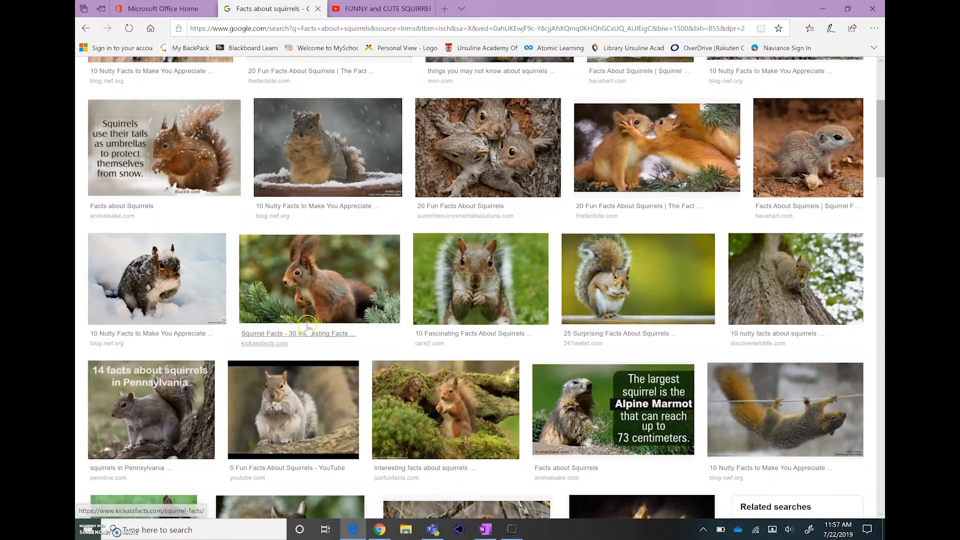
click(466, 287)
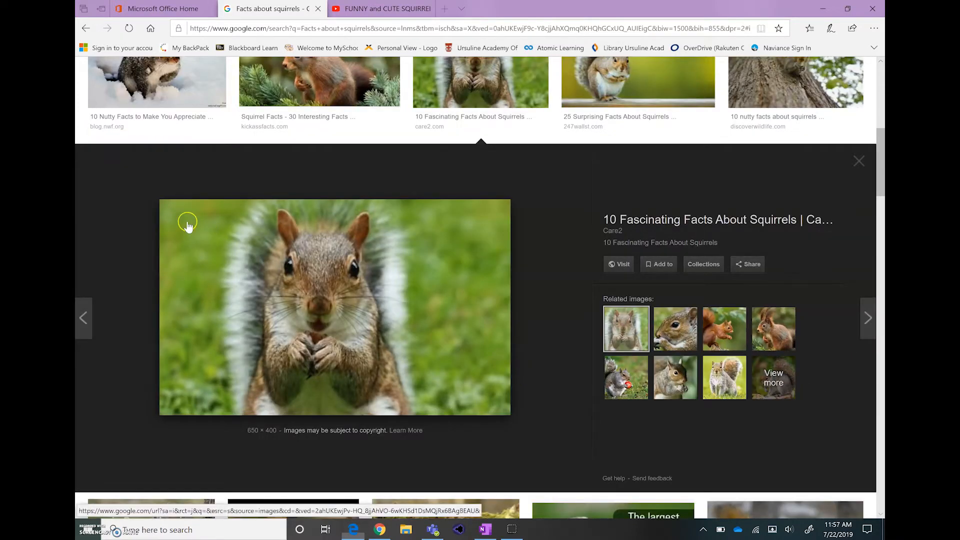
Step: Snip the enlarged squirrel photo and paste it in OneNote on the blank area beside the video on the Squirrel Videos page
key(super+shift+s)
mouse_move(154, 194)
mouse_down()
mouse_move(195, 364)
mouse_move(272, 427)
mouse_move(527, 430)
mouse_move(515, 420)
mouse_up()
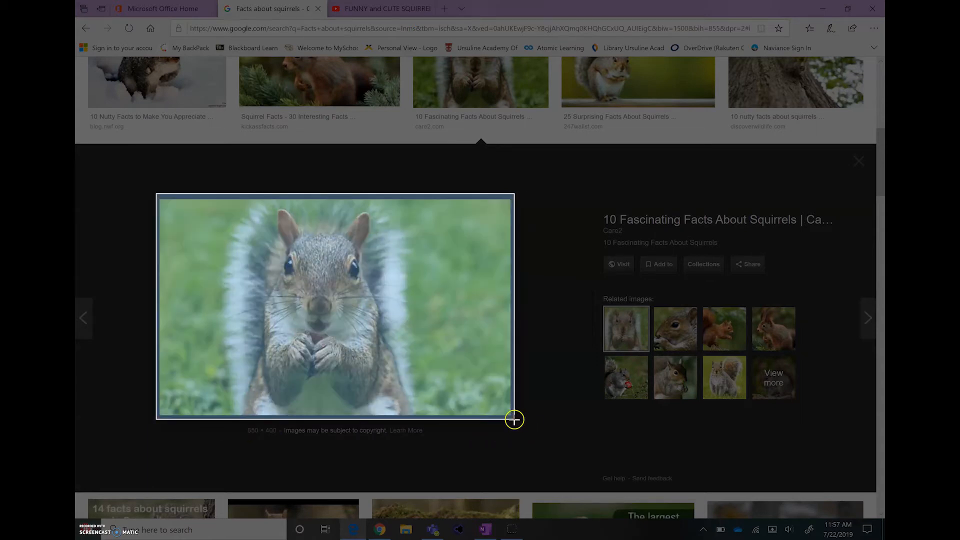
click(485, 530)
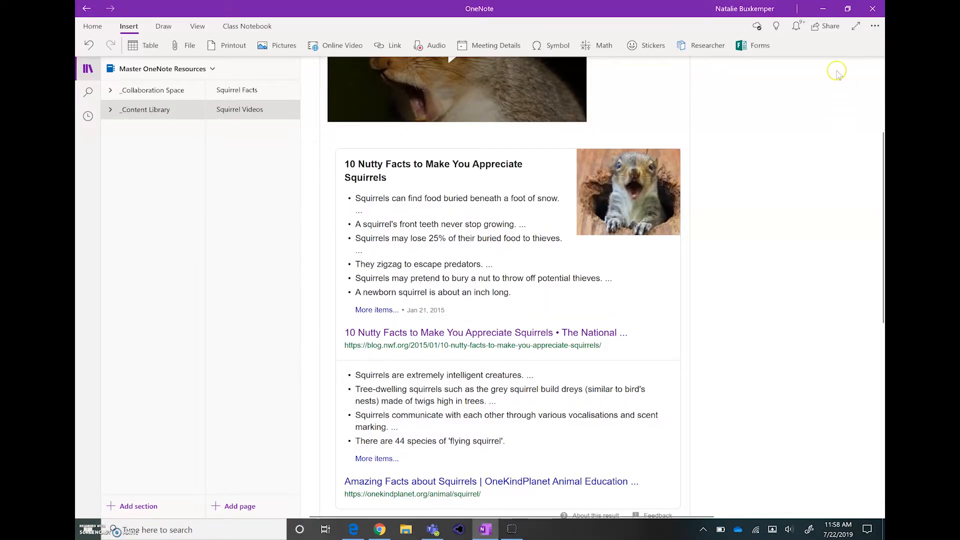
scroll(763, 126, up, 3)
click(719, 109)
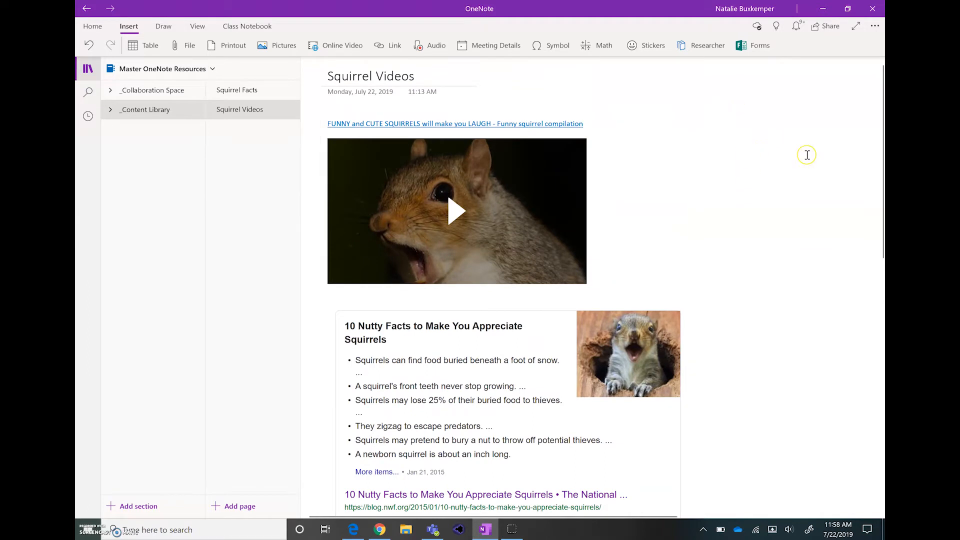
key(ctrl+v)
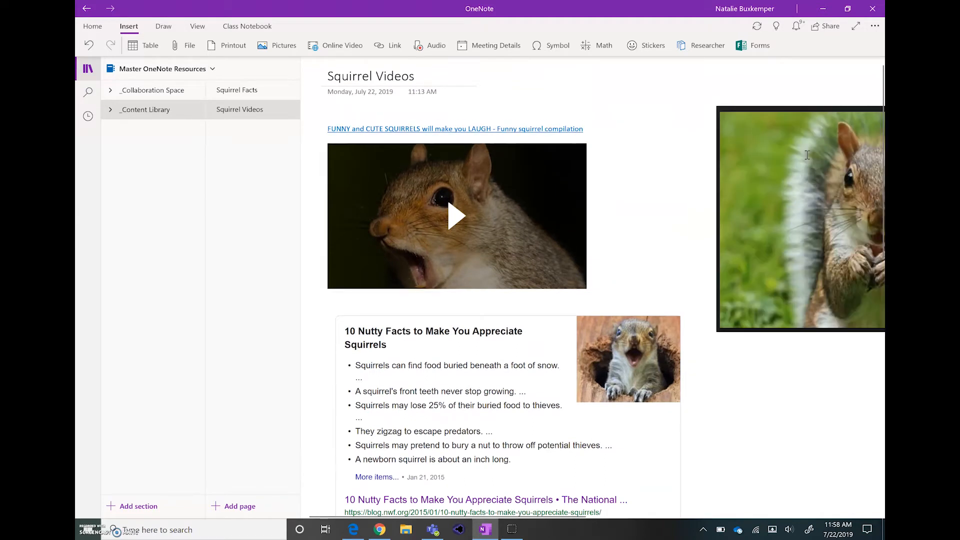
drag(583, 515, 690, 519)
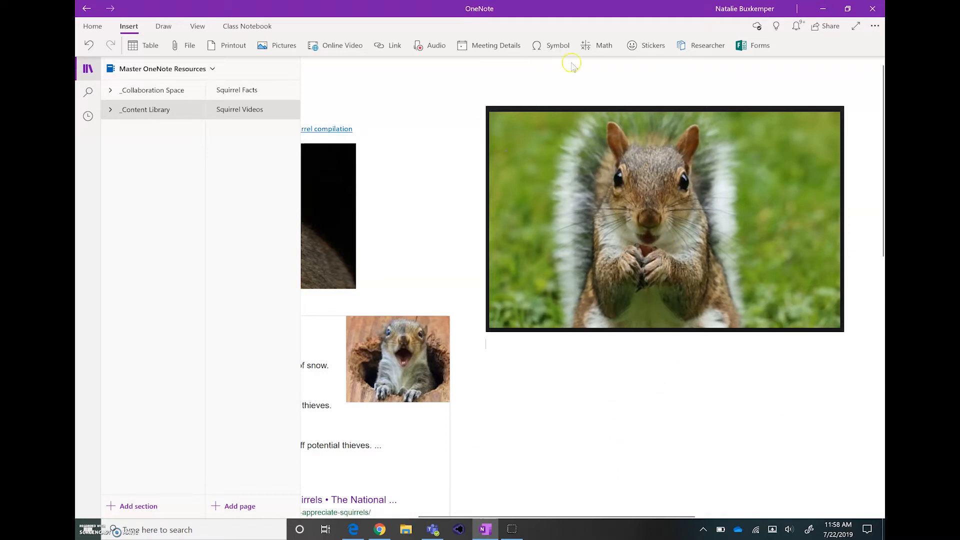
drag(533, 518, 420, 515)
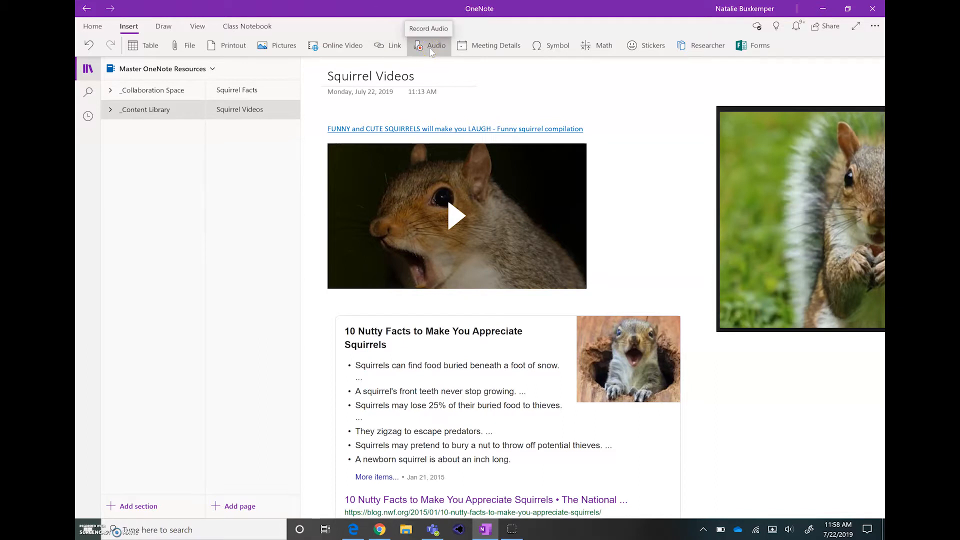
click(495, 530)
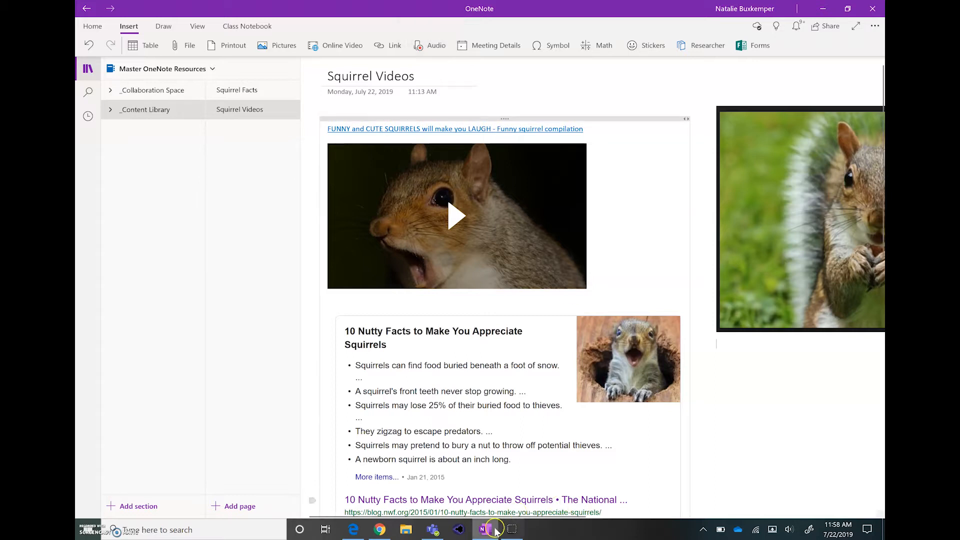
drag(565, 518, 682, 517)
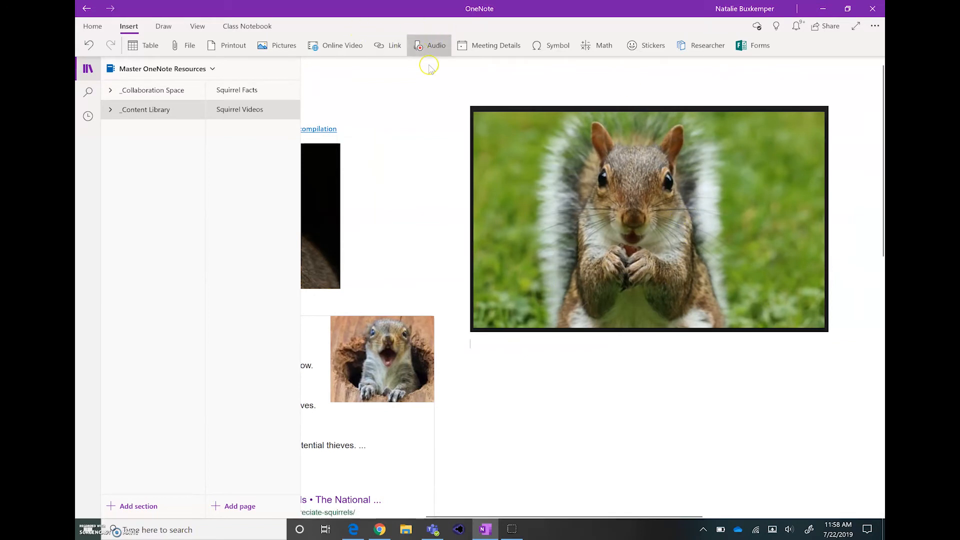
click(590, 51)
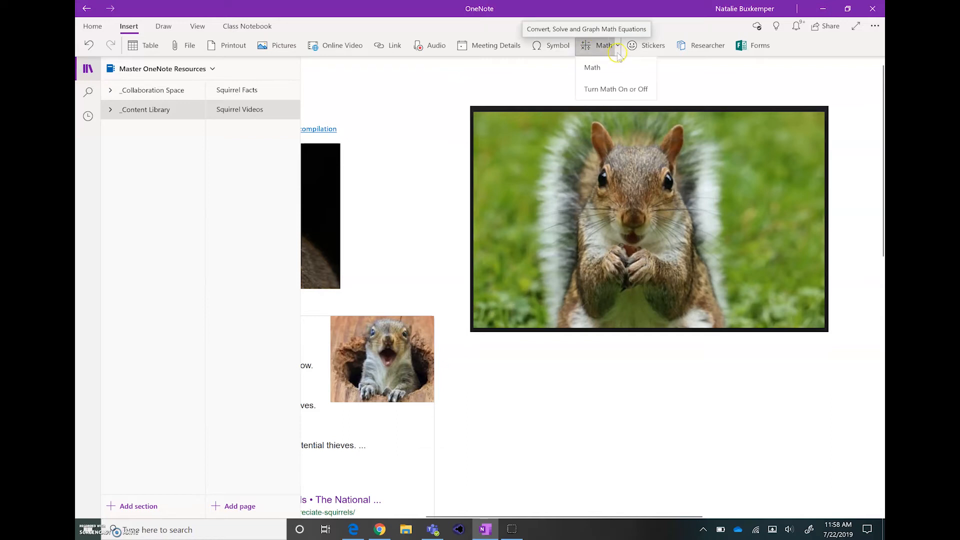
click(552, 69)
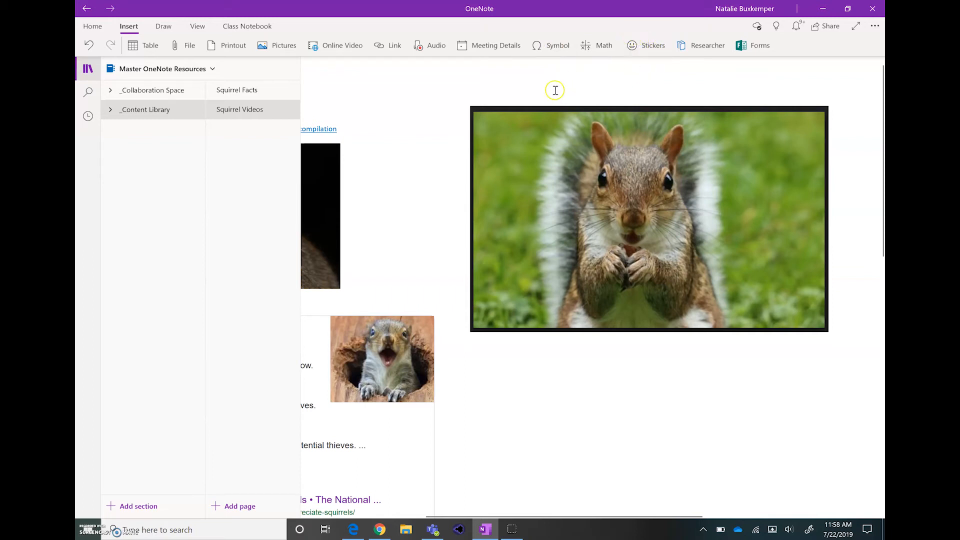
drag(449, 516, 301, 503)
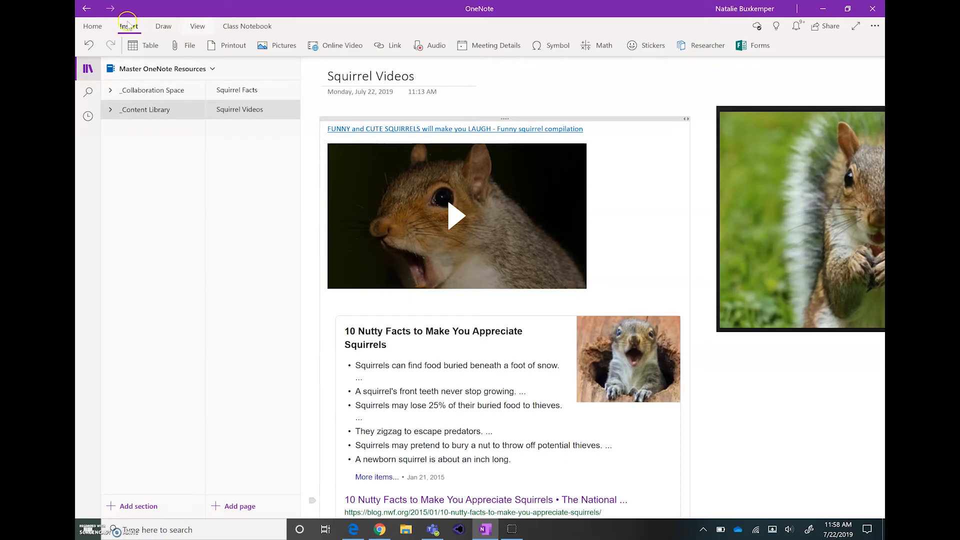
Step: Set the page color of the Squirrel Videos page to a light blue
click(195, 28)
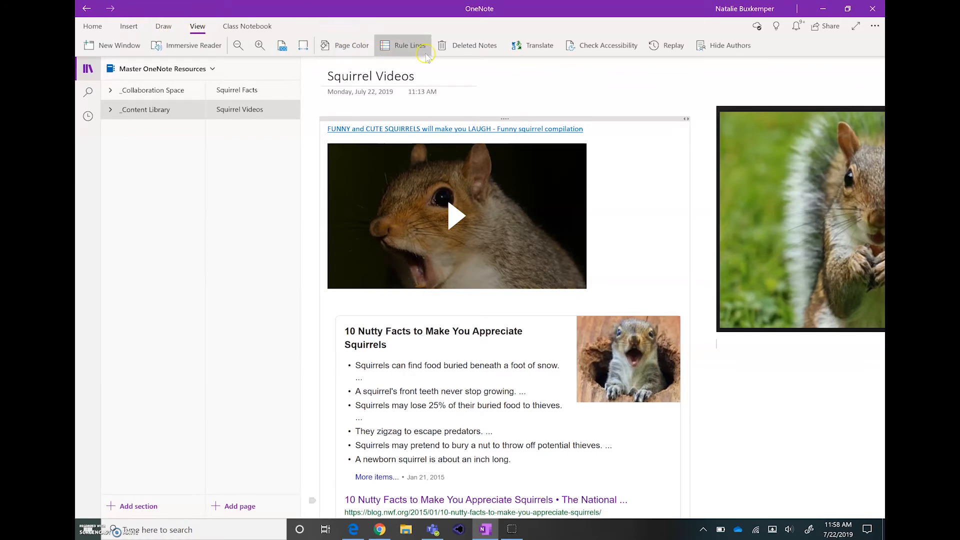
click(347, 48)
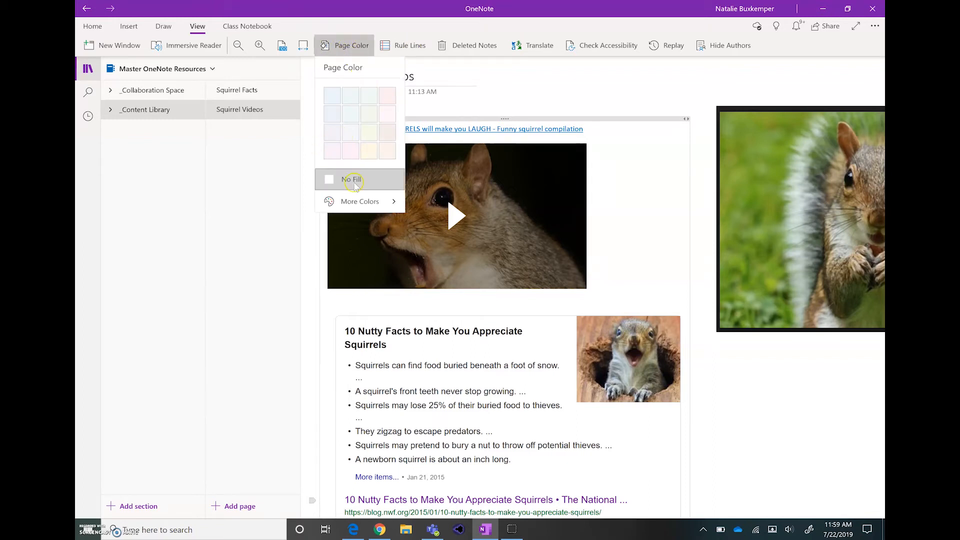
click(352, 116)
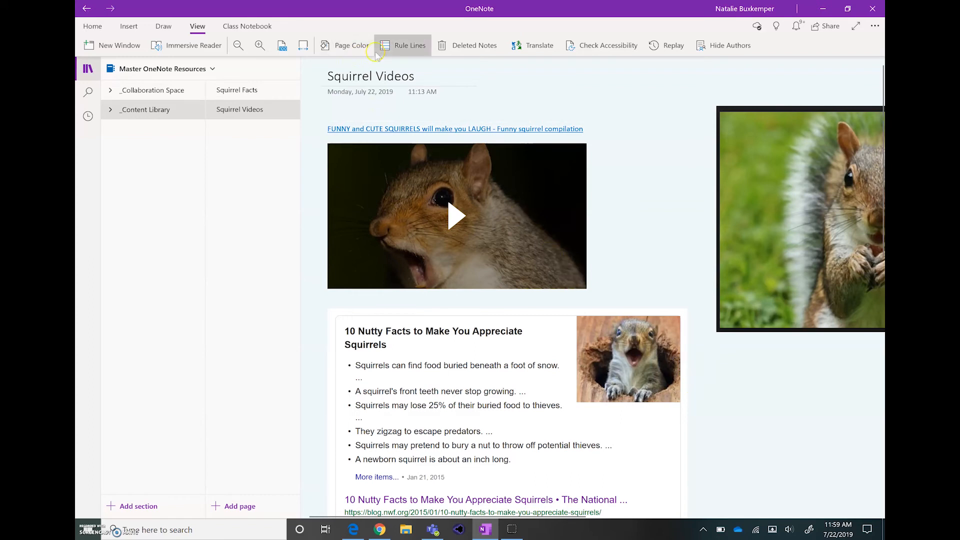
Step: Try the Large Grid on the page, and replace it with the first, most closely spaced rule lines style
click(403, 50)
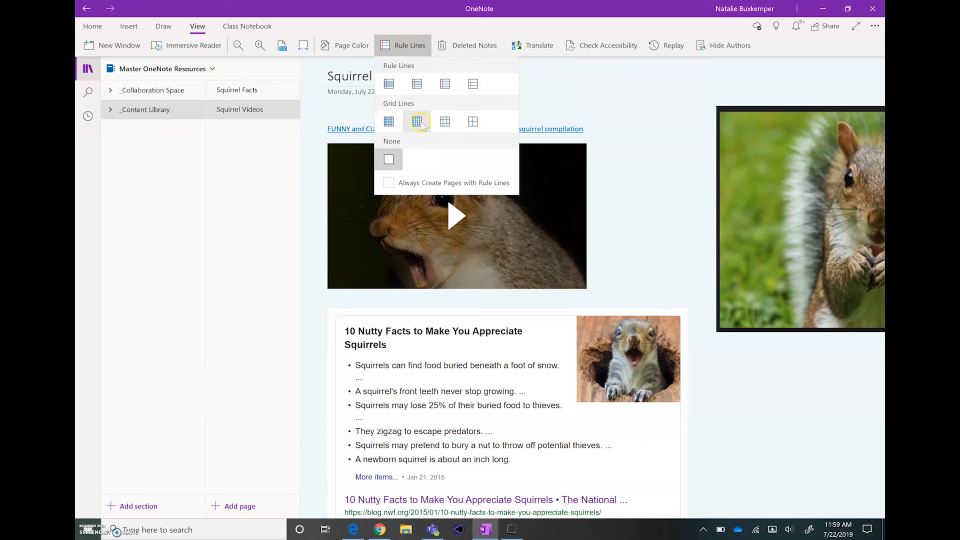
click(445, 122)
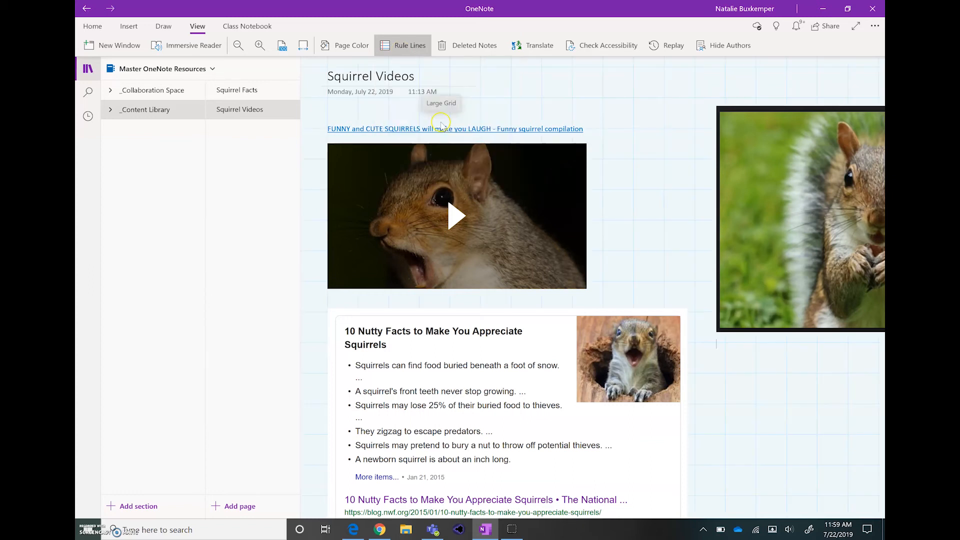
click(405, 46)
click(395, 82)
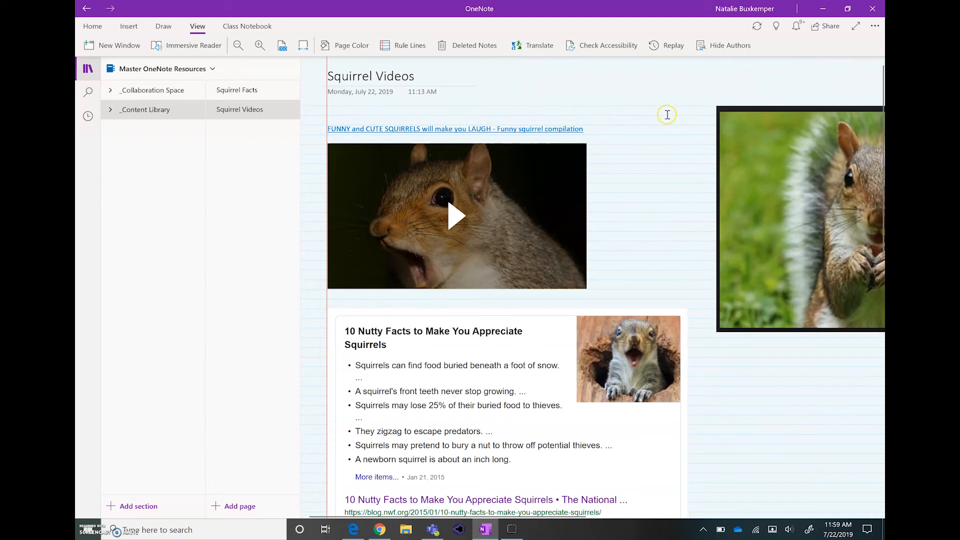
Step: Add a text note reading "I love squirrels!!" on the page beneath the pasted squirrel photo
scroll(765, 358, down, 5)
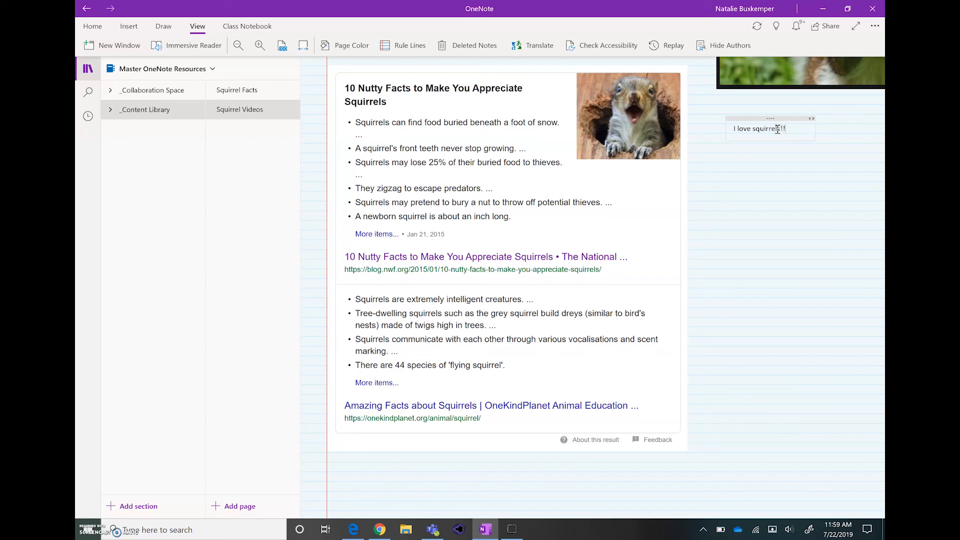
scroll(712, 403, up, 5)
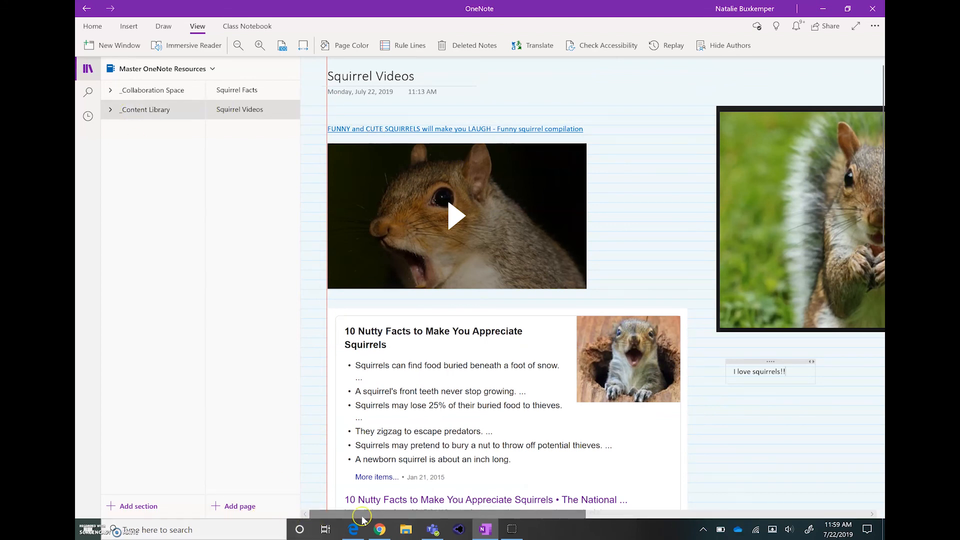
click(602, 514)
drag(614, 515, 336, 511)
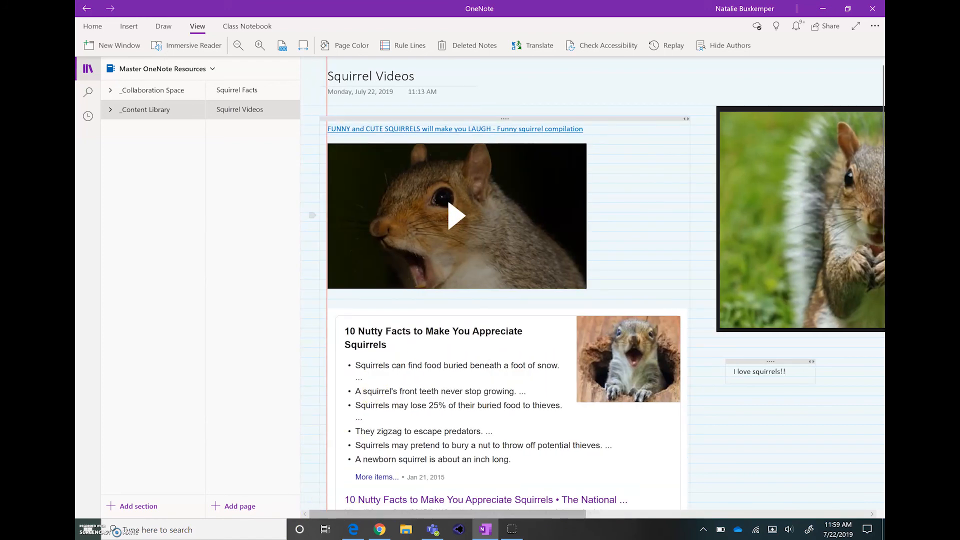